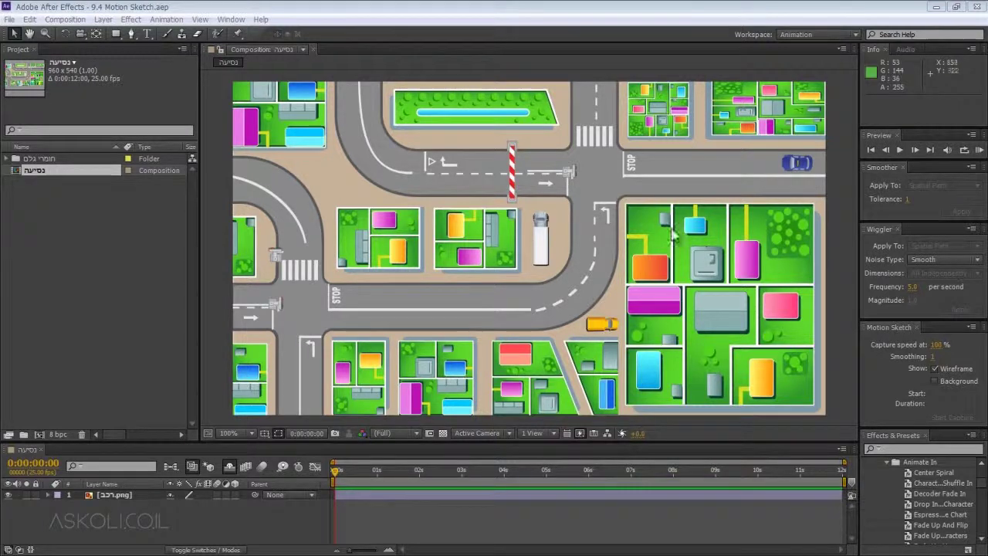
Check that Motion Sketch is enabled in the Window menu, then select the car layer
{"action": "left_click", "coordinate": [232, 20]}
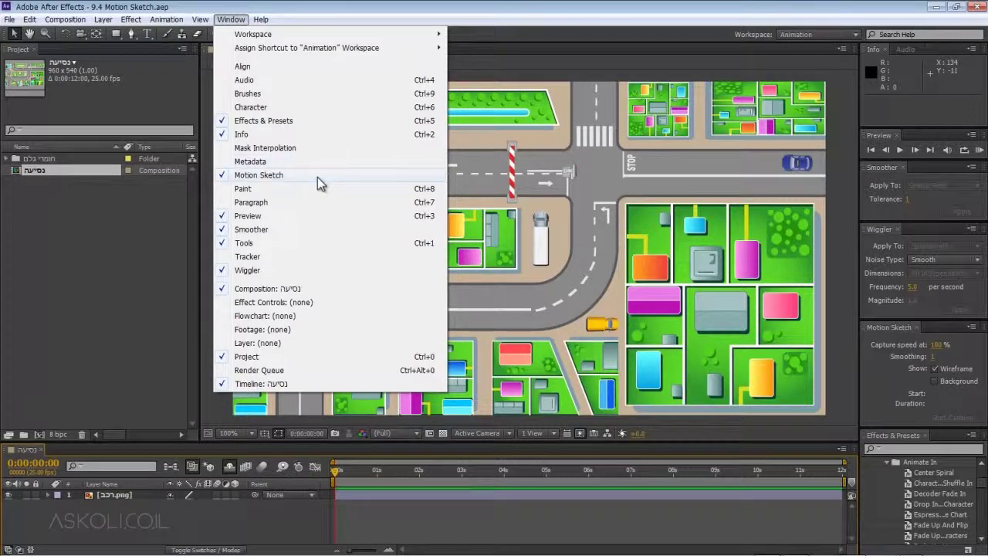
{"action": "left_click", "coordinate": [260, 503]}
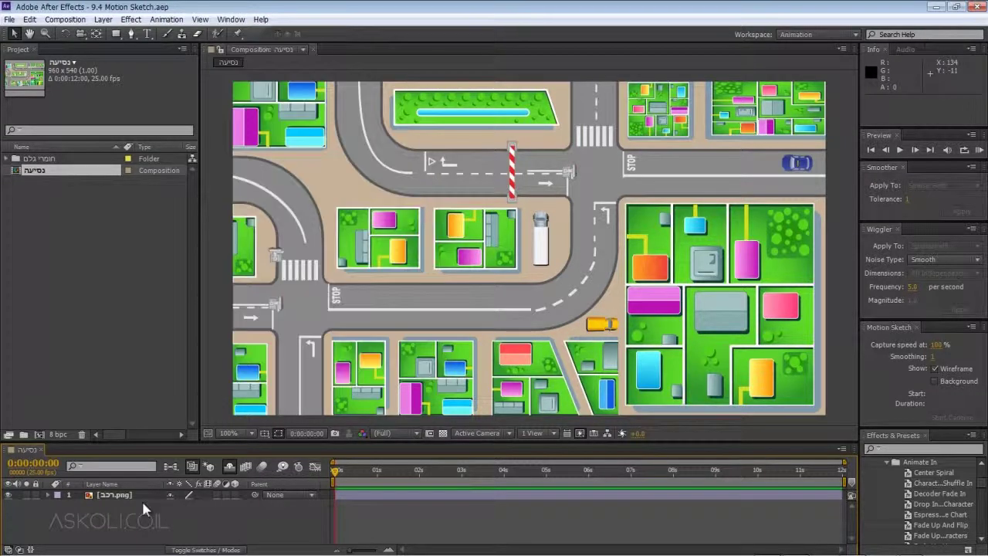
{"action": "left_click", "coordinate": [141, 499]}
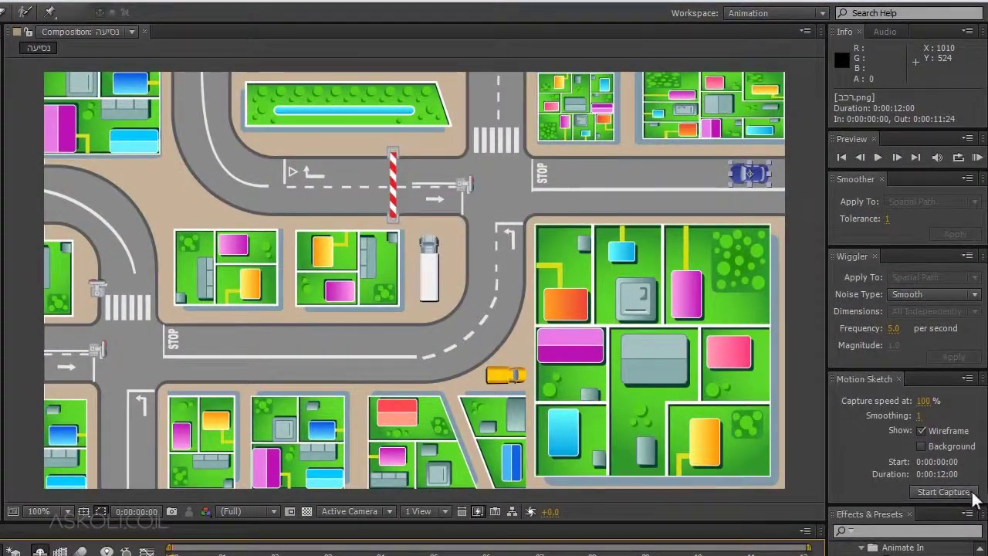
{"action": "left_click", "coordinate": [973, 492]}
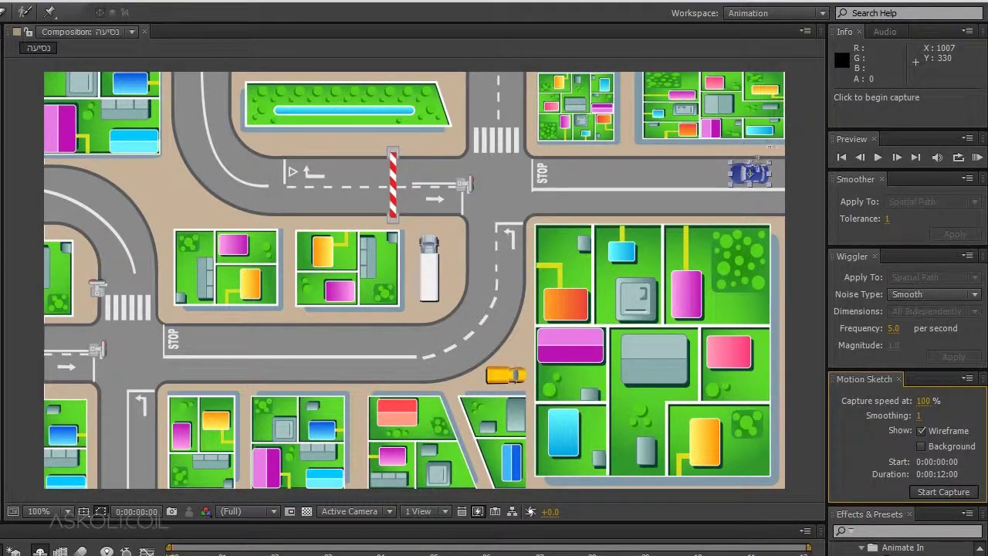
{"action": "left_click_drag", "start_coordinate": [749, 173], "coordinate": [668, 177]}
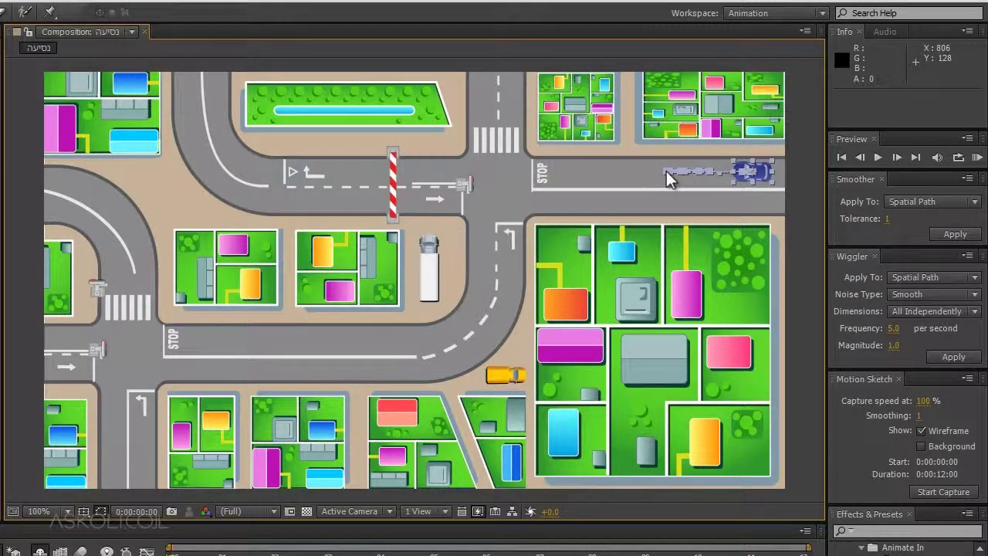
{"action": "key", "text": "ctrl+z"}
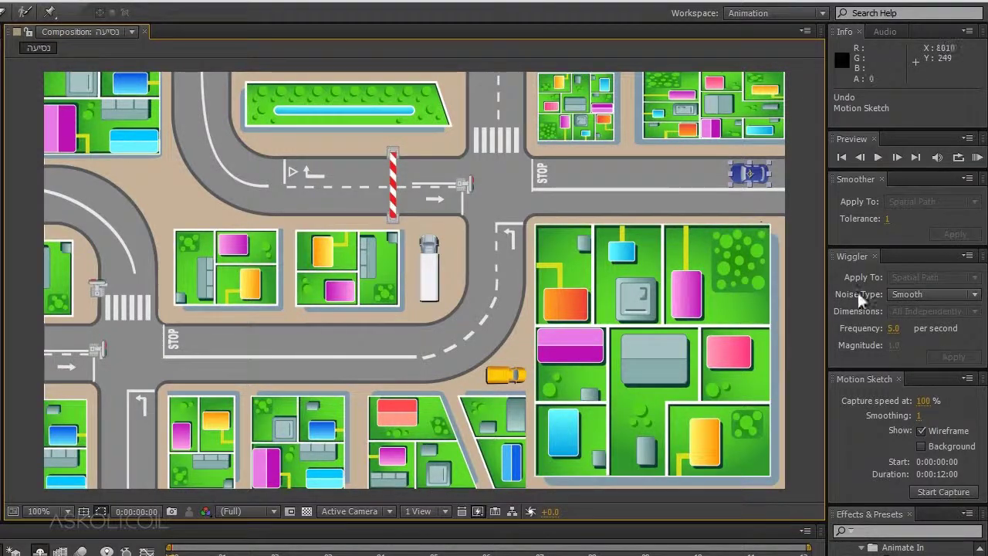
With Background on, sketch the car from the top-right road to the STOP marking and preview
{"action": "left_click", "coordinate": [920, 446]}
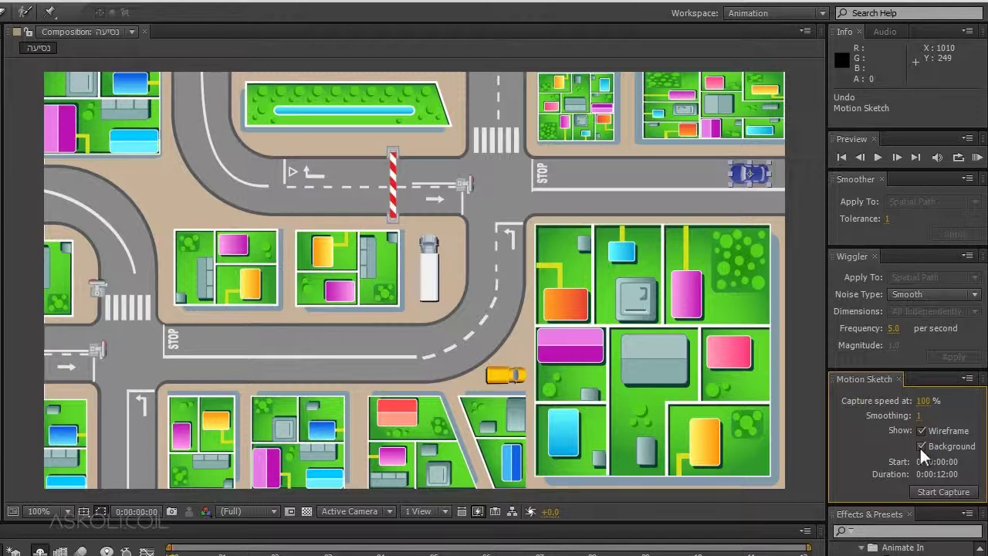
{"action": "left_click", "coordinate": [970, 494]}
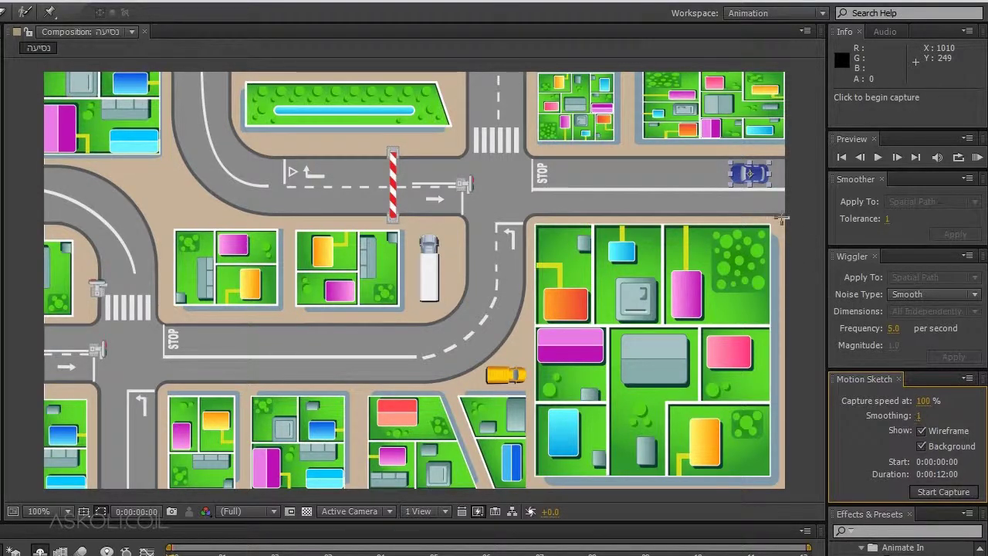
{"action": "mouse_move", "coordinate": [748, 173]}
{"action": "left_mouse_down"}
{"action": "mouse_move", "coordinate": [555, 173]}
{"action": "mouse_move", "coordinate": [478, 248]}
{"action": "mouse_move", "coordinate": [464, 311]}
{"action": "mouse_move", "coordinate": [331, 342]}
{"action": "left_mouse_up"}
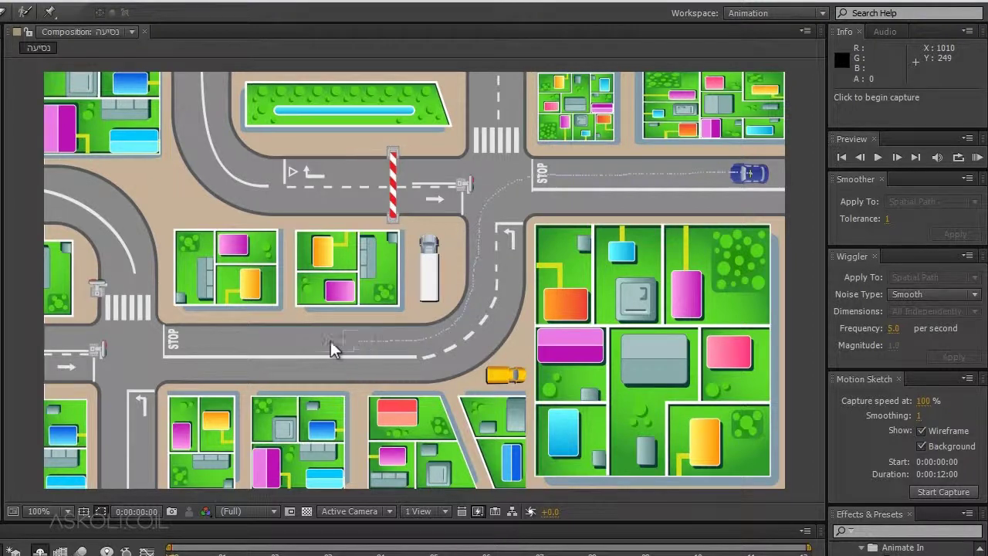
{"action": "left_click_drag", "start_coordinate": [298, 340], "coordinate": [231, 341]}
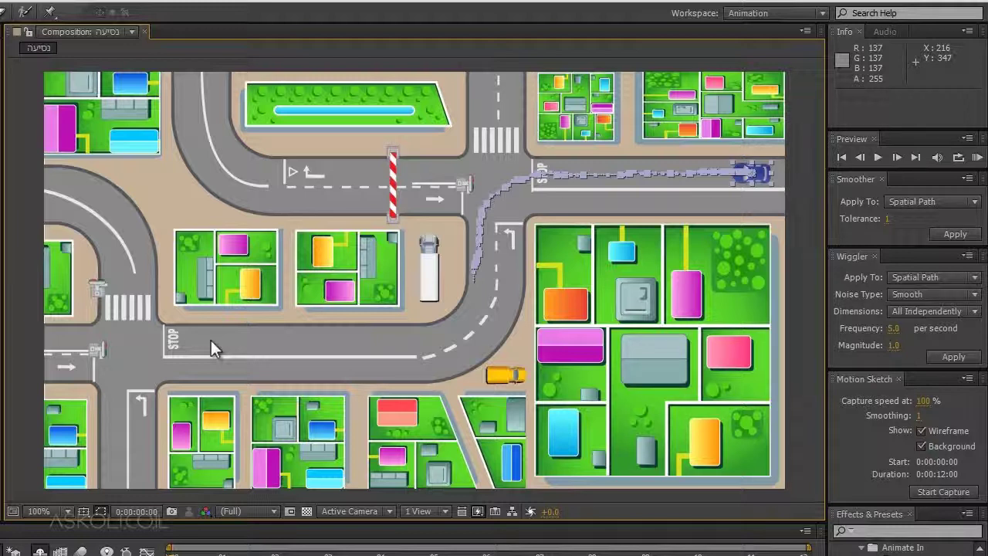
{"action": "key", "text": "KP_0"}
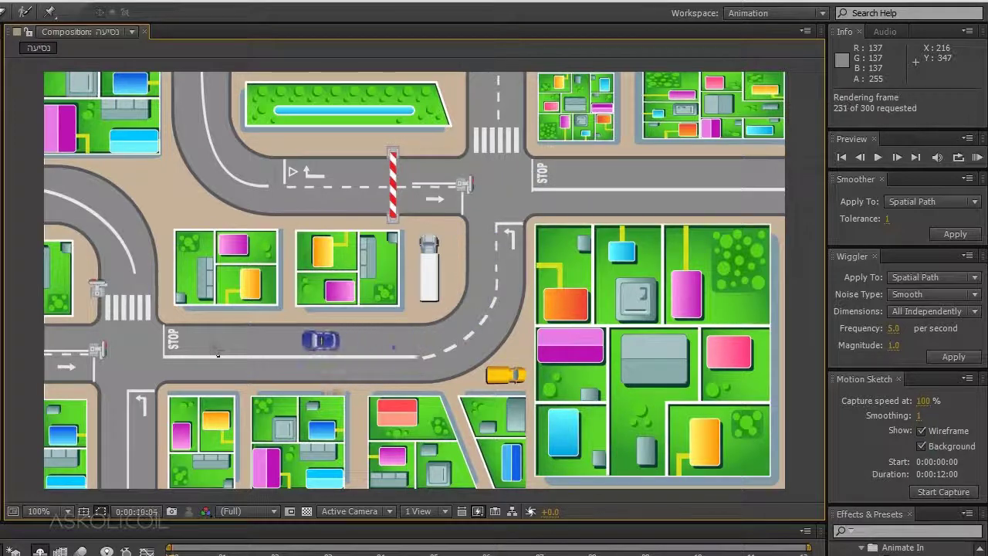
Stop the preview and reveal the car layer's Position keyframes with P
{"action": "left_click", "coordinate": [211, 340]}
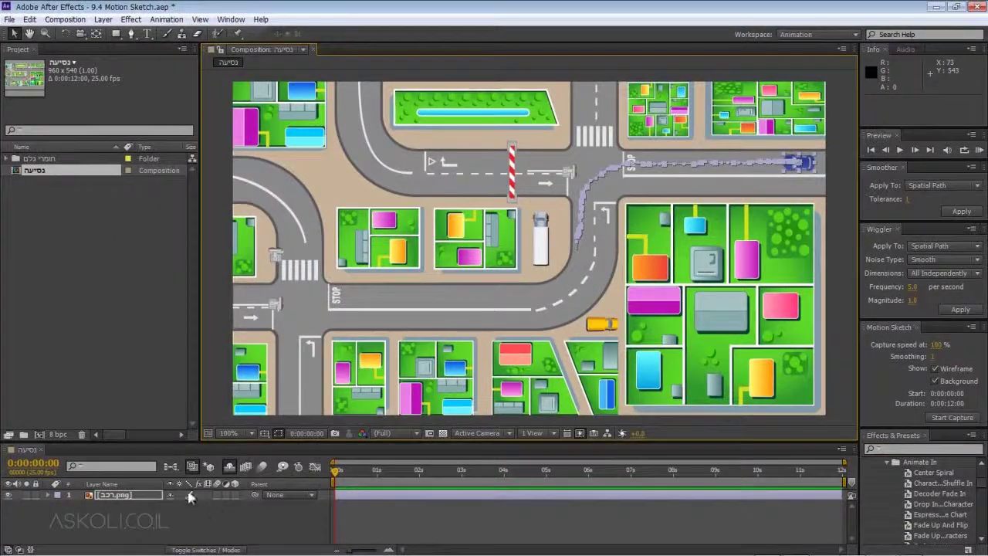
{"action": "left_click", "coordinate": [151, 495]}
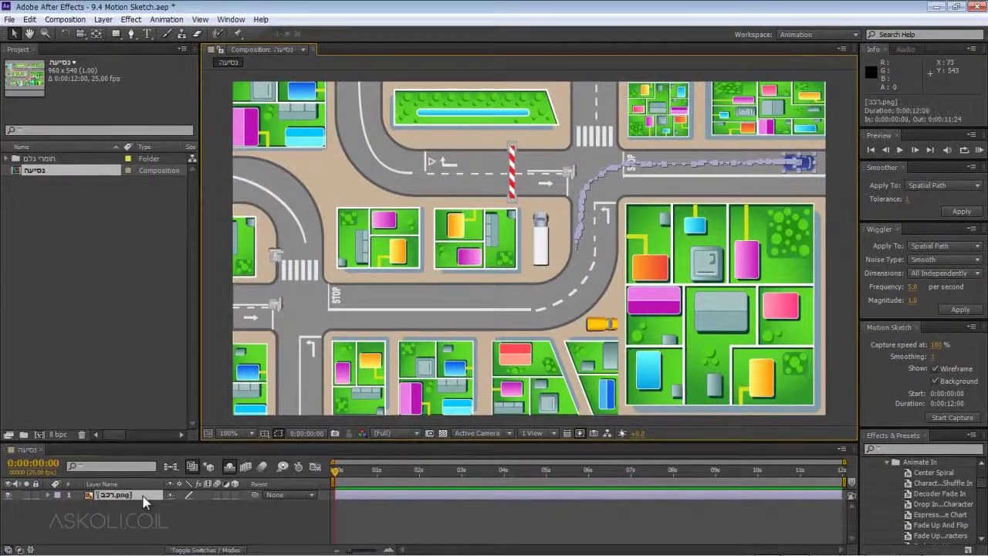
{"action": "key", "text": "p"}
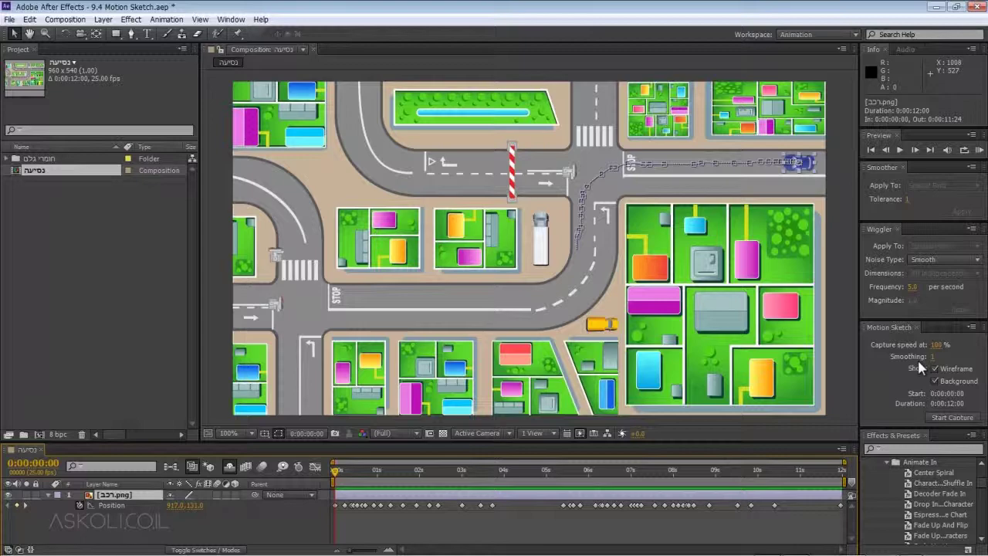
Undo the sketched car motion and set Motion Sketch smoothing to 10
{"action": "key", "text": "ctrl+z"}
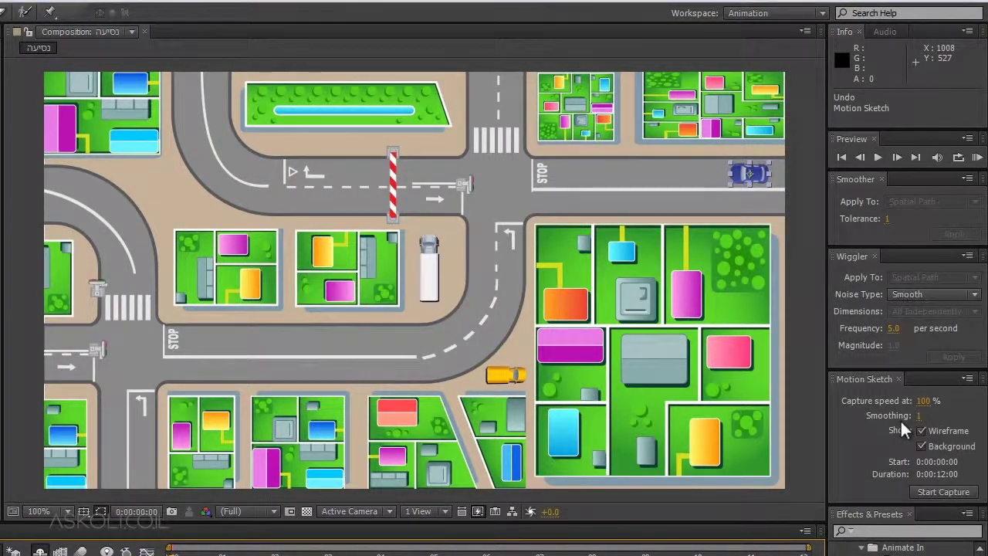
{"action": "left_click", "coordinate": [918, 416]}
{"action": "type", "text": "10"}
{"action": "key", "text": "Return"}
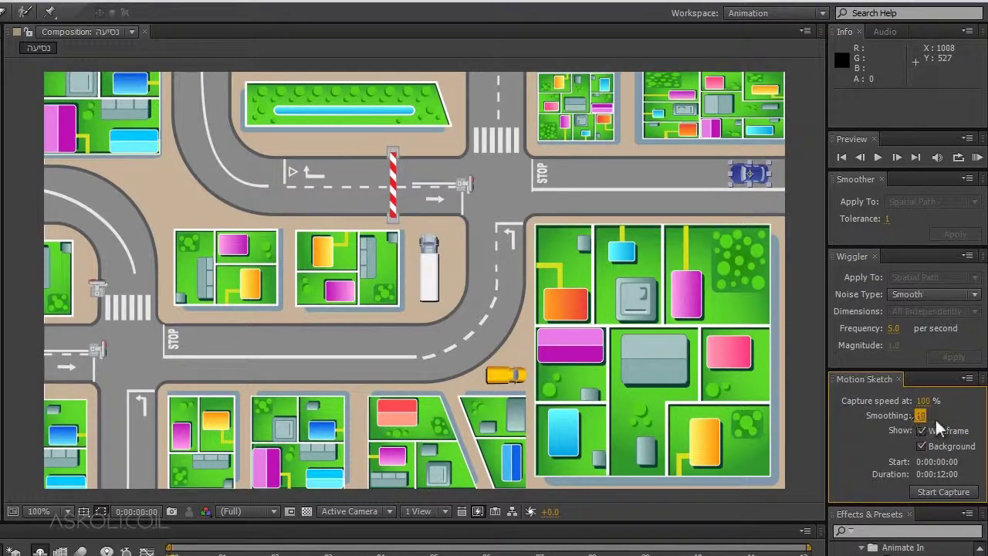
Re-sketch the car's route left along the top road, around the bend to the STOP line
{"action": "left_click", "coordinate": [957, 492]}
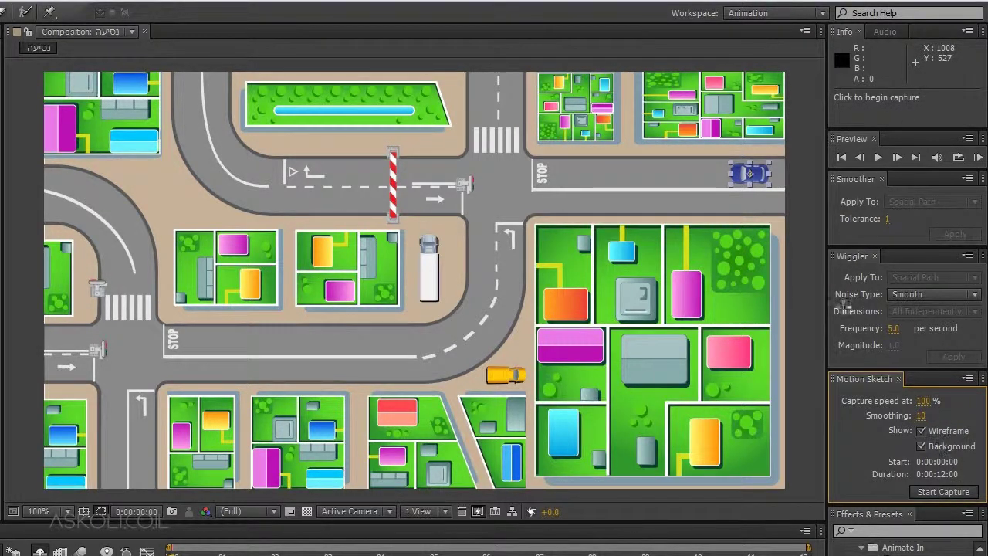
{"action": "left_click_drag", "start_coordinate": [741, 175], "coordinate": [670, 173]}
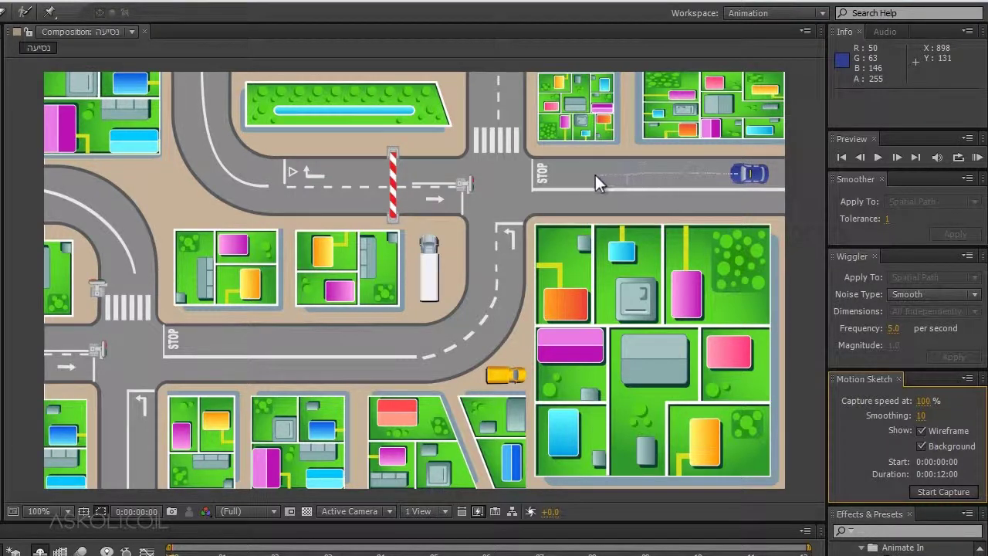
{"action": "mouse_move", "coordinate": [559, 174]}
{"action": "left_mouse_down"}
{"action": "mouse_move", "coordinate": [502, 187]}
{"action": "mouse_move", "coordinate": [479, 288]}
{"action": "mouse_move", "coordinate": [263, 343]}
{"action": "left_mouse_up"}
{"action": "left_click_drag", "start_coordinate": [263, 344], "coordinate": [190, 341]}
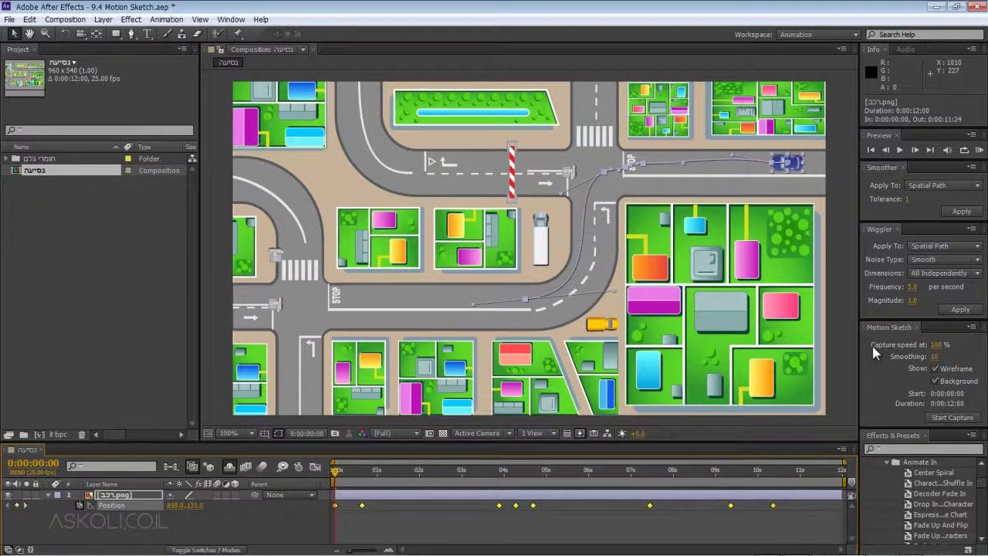
Undo the smoothed sketch and set the Motion Sketch capture speed to 50%
{"action": "left_click", "coordinate": [936, 344]}
{"action": "key", "text": "ctrl+z"}
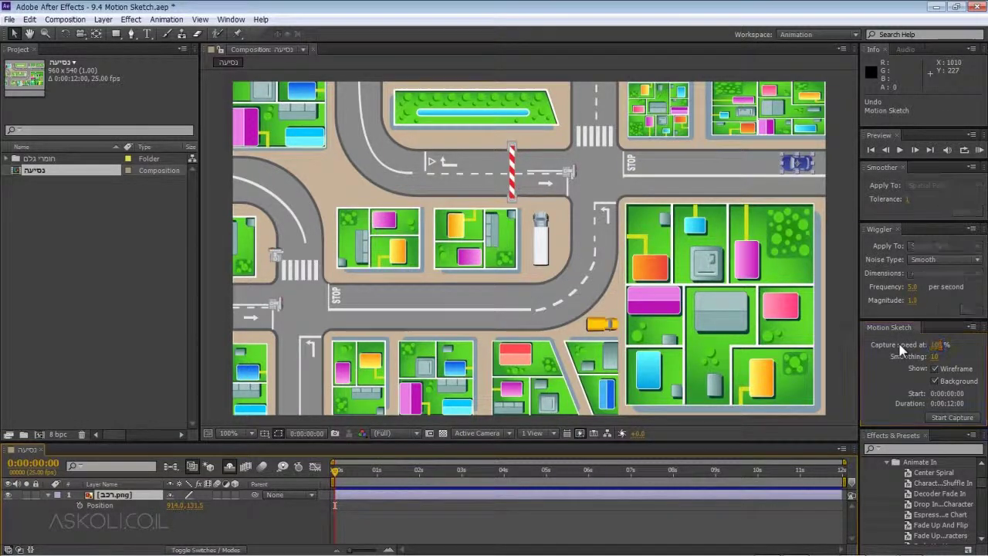
{"action": "left_click", "coordinate": [937, 345]}
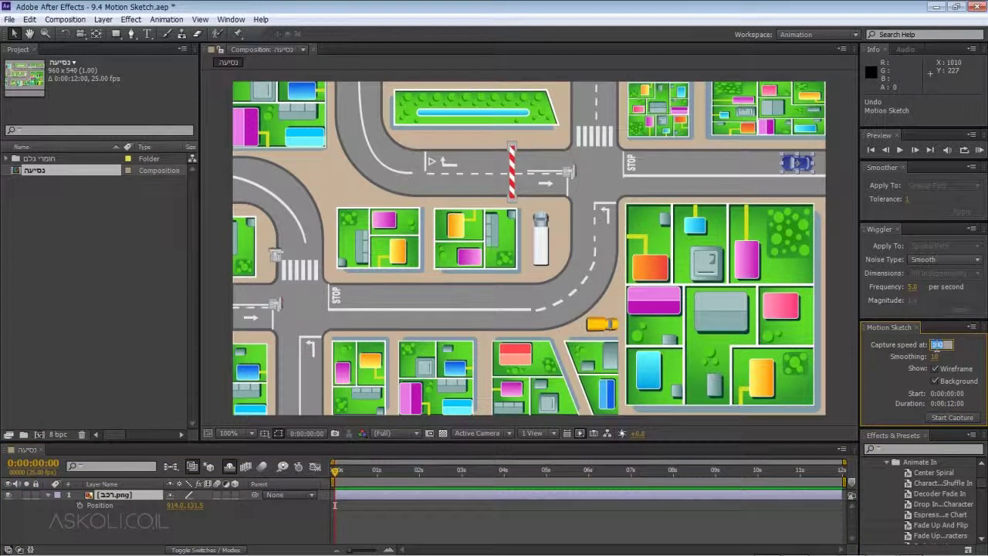
{"action": "type", "text": "50"}
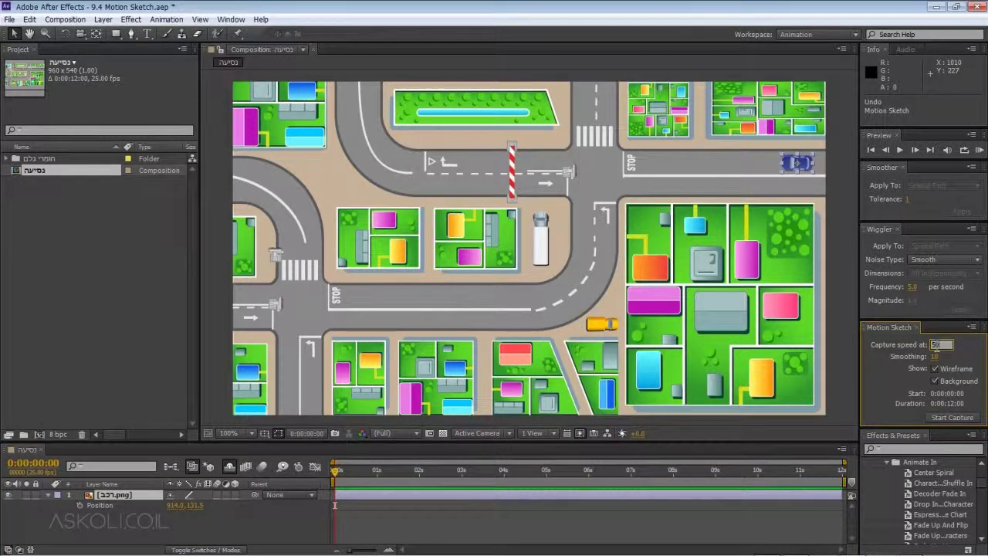
{"action": "key", "text": "Return"}
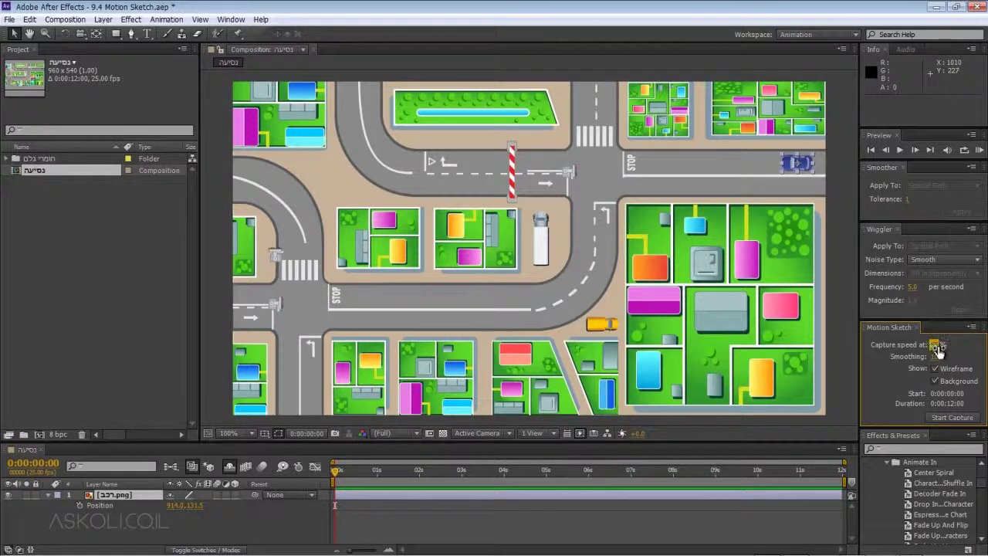
Sketch the car's route at half speed from the top-right road to the STOP line
{"action": "left_click", "coordinate": [971, 419]}
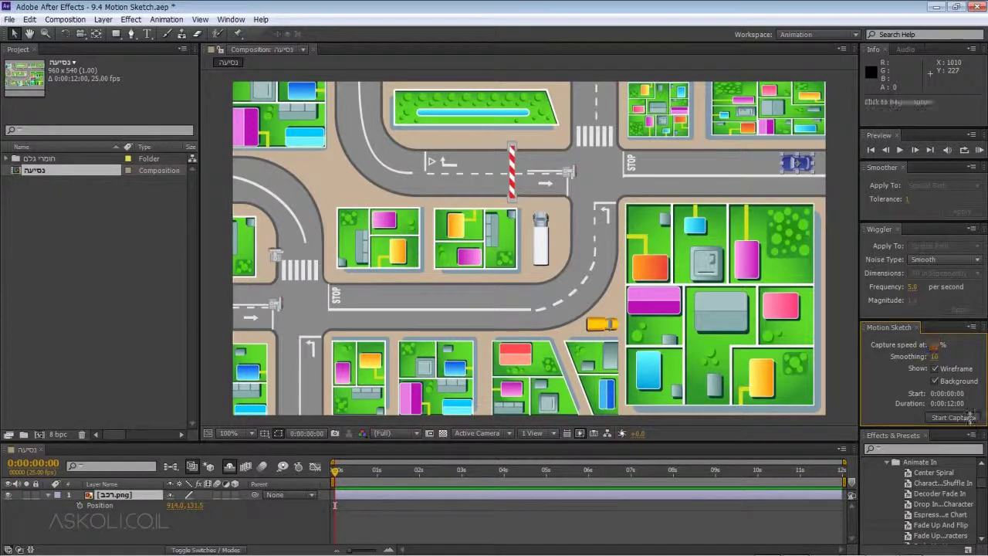
{"action": "left_click_drag", "start_coordinate": [793, 162], "coordinate": [648, 168]}
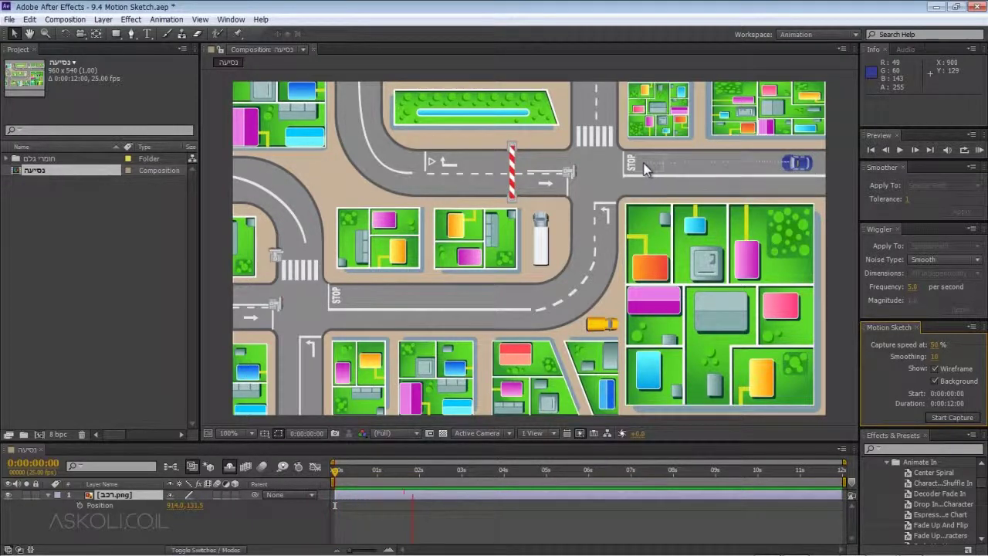
{"action": "mouse_move", "coordinate": [644, 164]}
{"action": "left_mouse_down"}
{"action": "mouse_move", "coordinate": [605, 169]}
{"action": "mouse_move", "coordinate": [549, 294]}
{"action": "mouse_move", "coordinate": [426, 297]}
{"action": "left_mouse_up"}
{"action": "left_click_drag", "start_coordinate": [393, 298], "coordinate": [351, 296]}
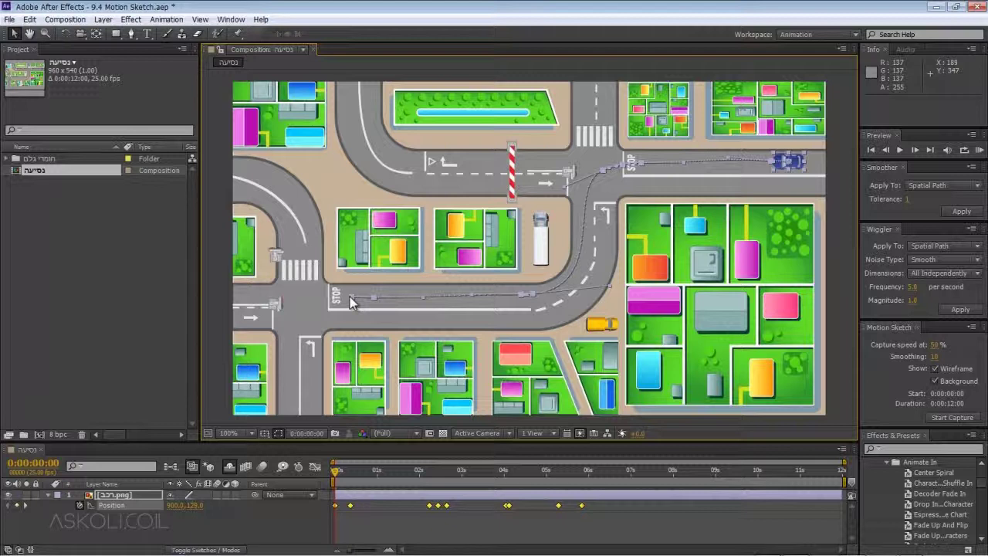
Start a RAM preview of the blue car's 50%-speed sketched route
{"action": "key", "text": "KP_0"}
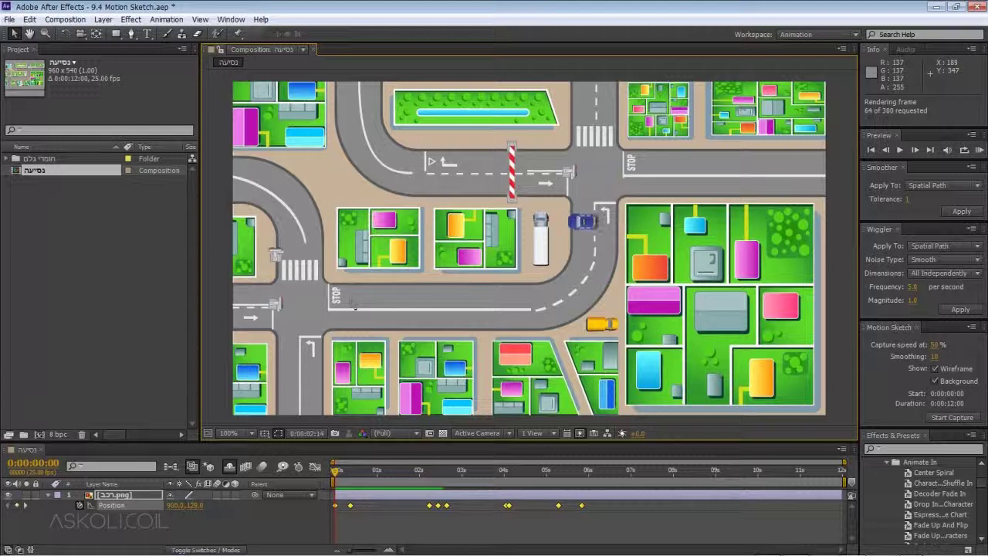